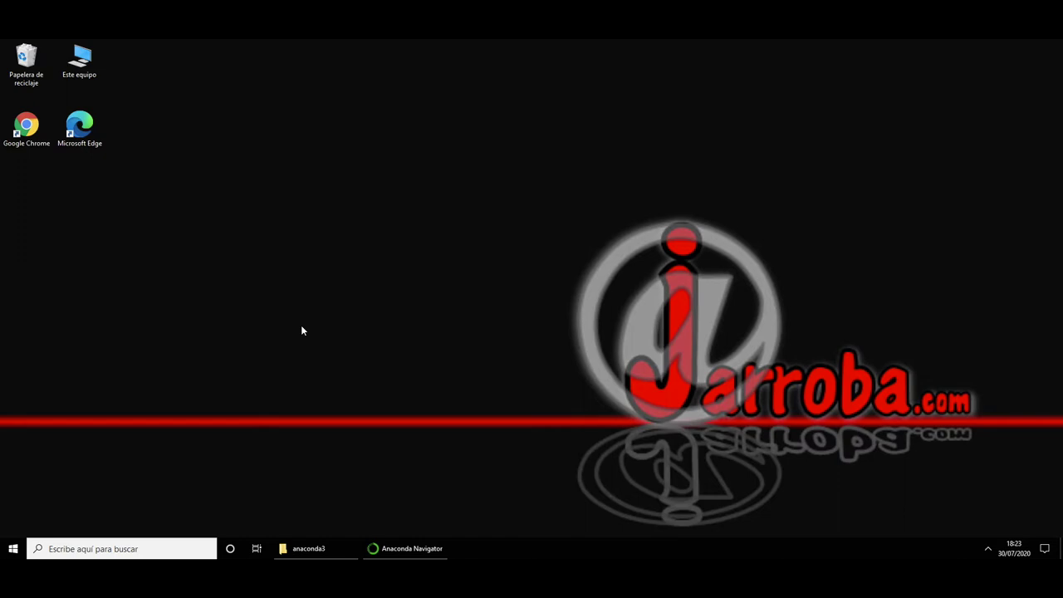
Step: Open Google Chrome, search for "jetbrains" and go to the official JetBrains website
key("g")
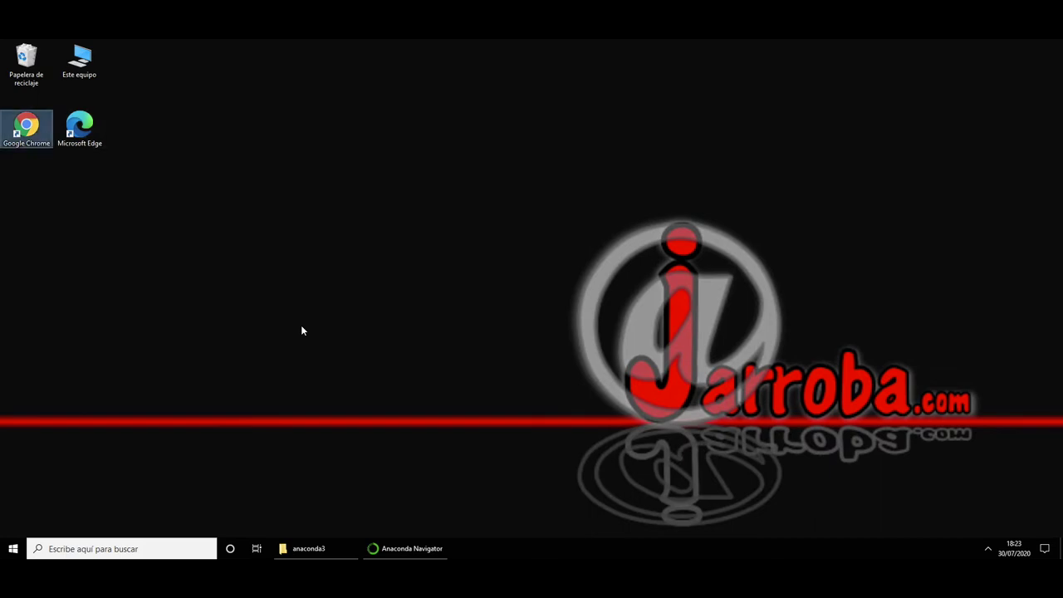
key("Return")
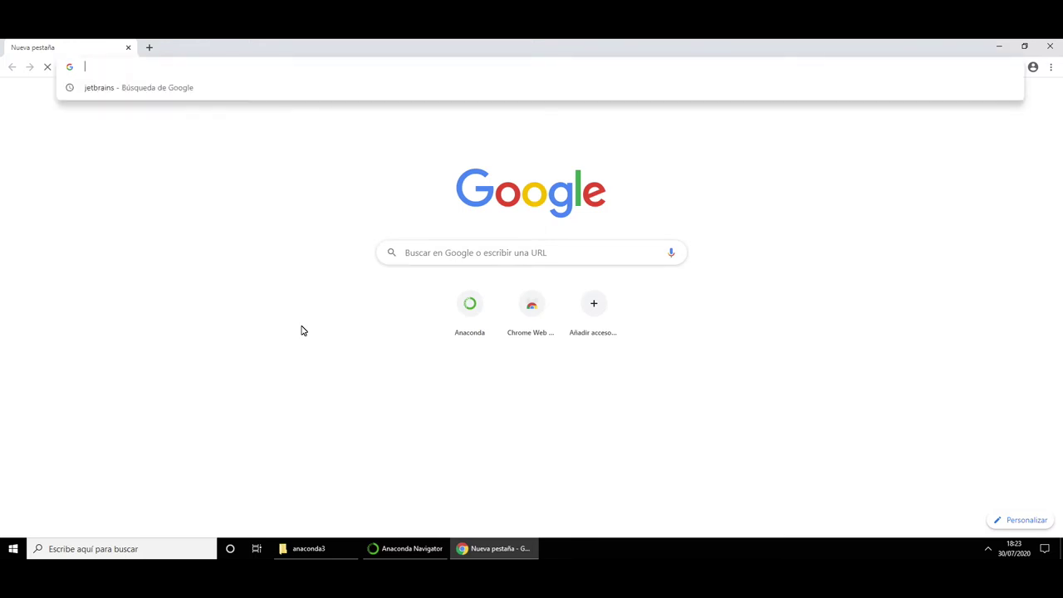
type("jetbrains")
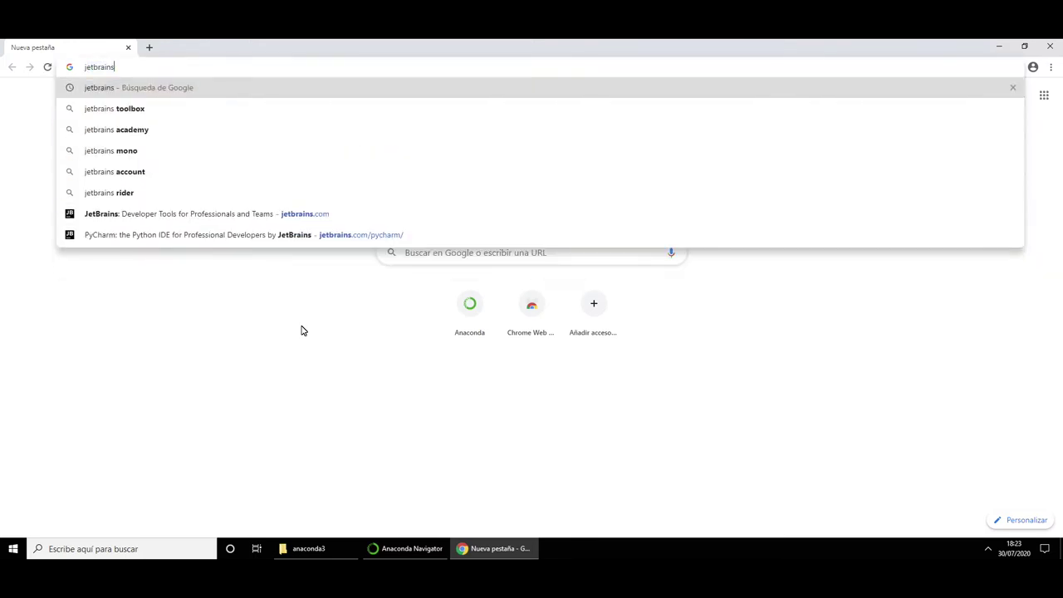
key("Return")
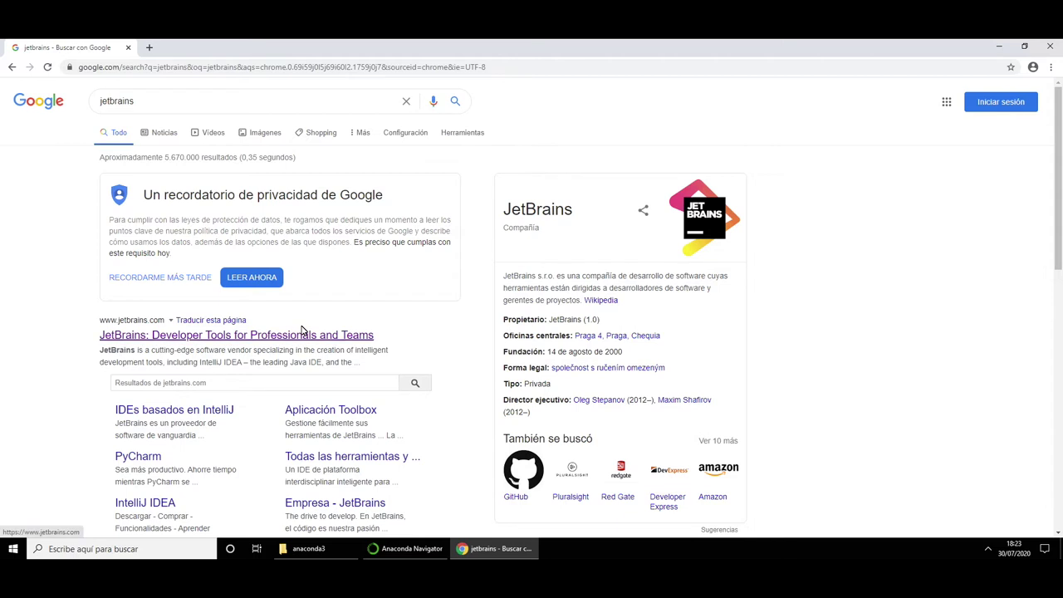
left_click(303, 334)
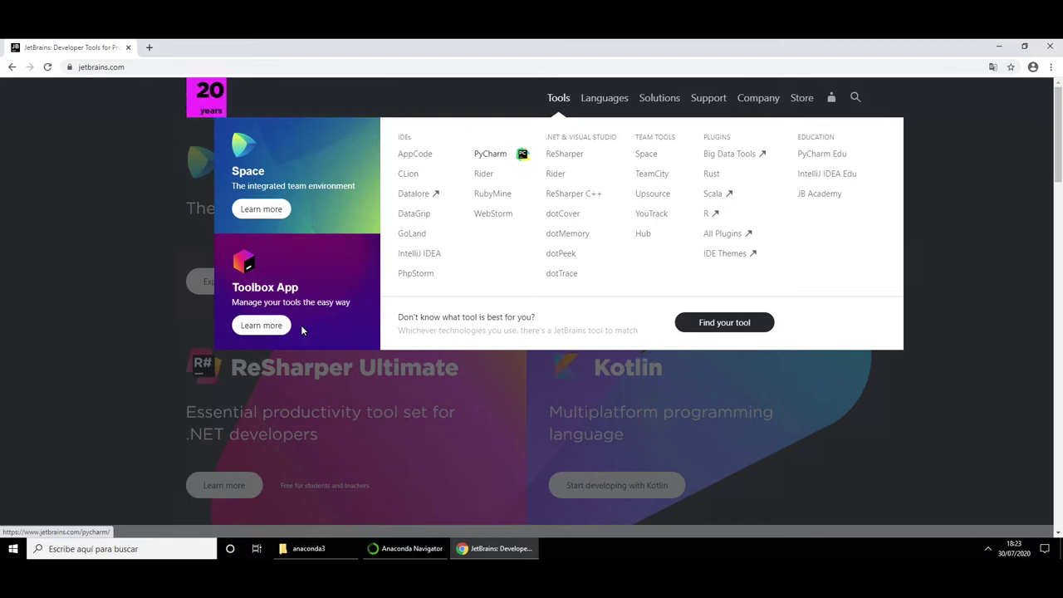
Step: Go to the PyCharm product page and download the free Community edition for Windows
key("Return")
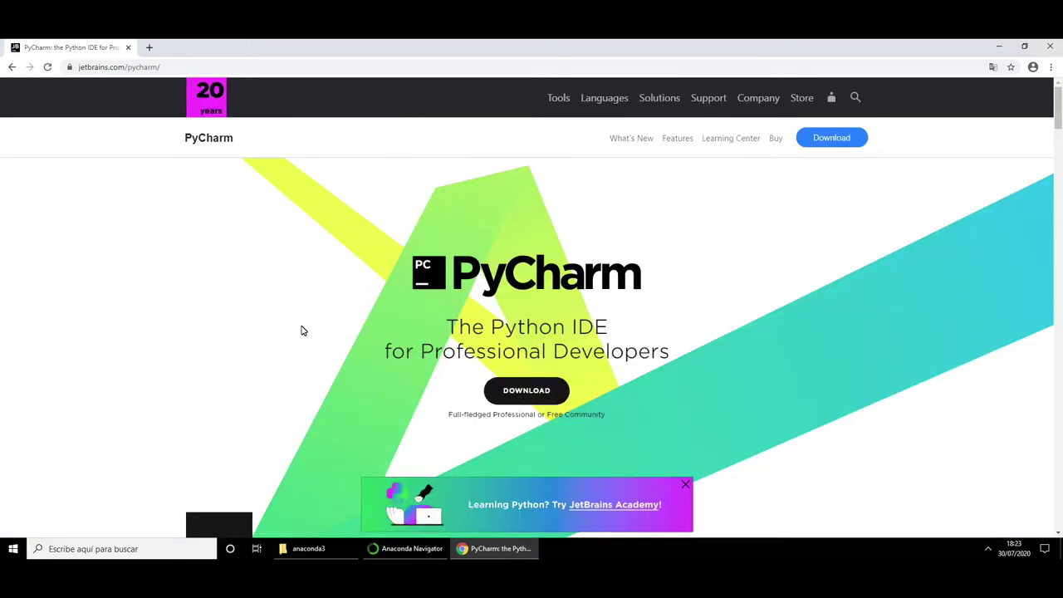
key("Tab")
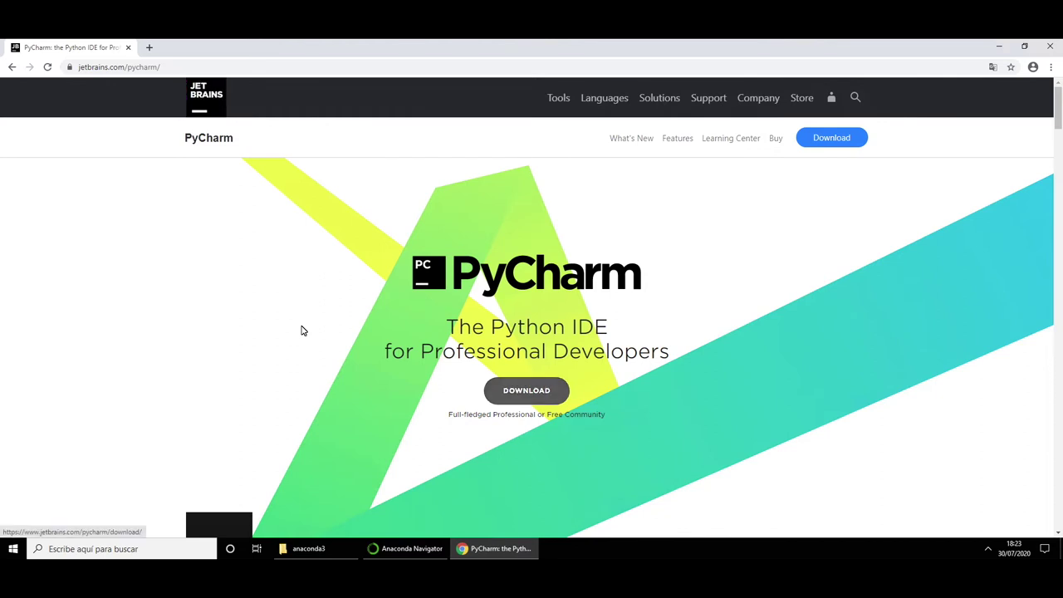
key("Return")
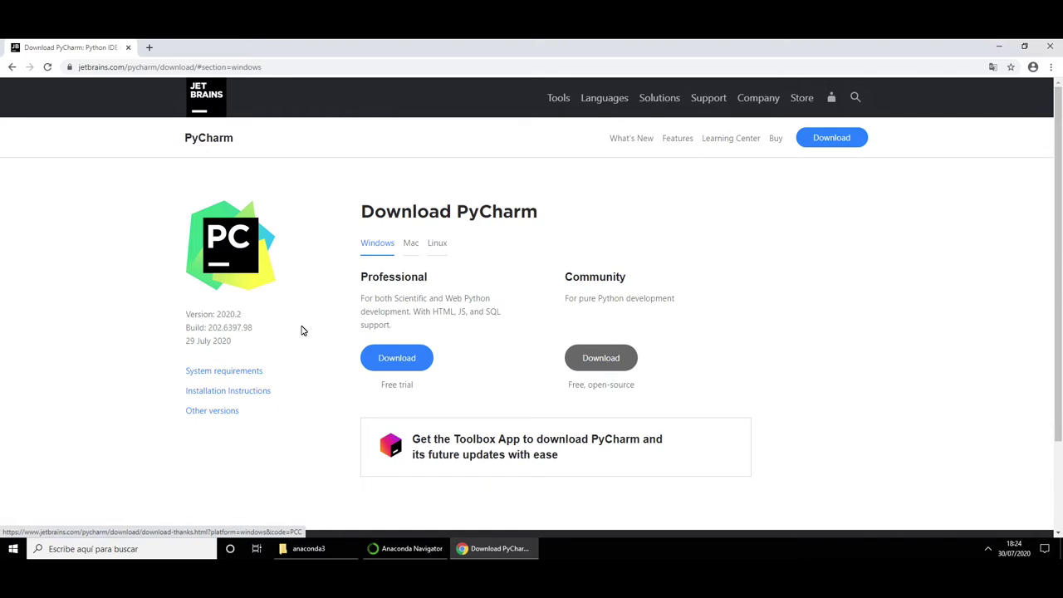
key("Return")
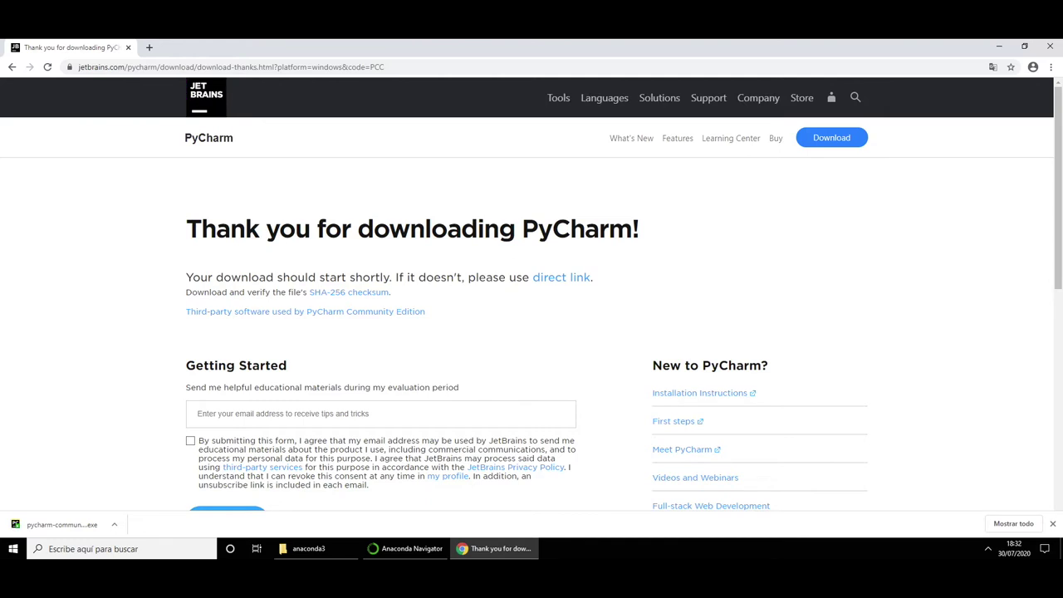
Step: Run pycharm-community-2020.2.exe from the Descargas folder and allow it to make changes to the device
left_click(122, 548)
type("descargas")
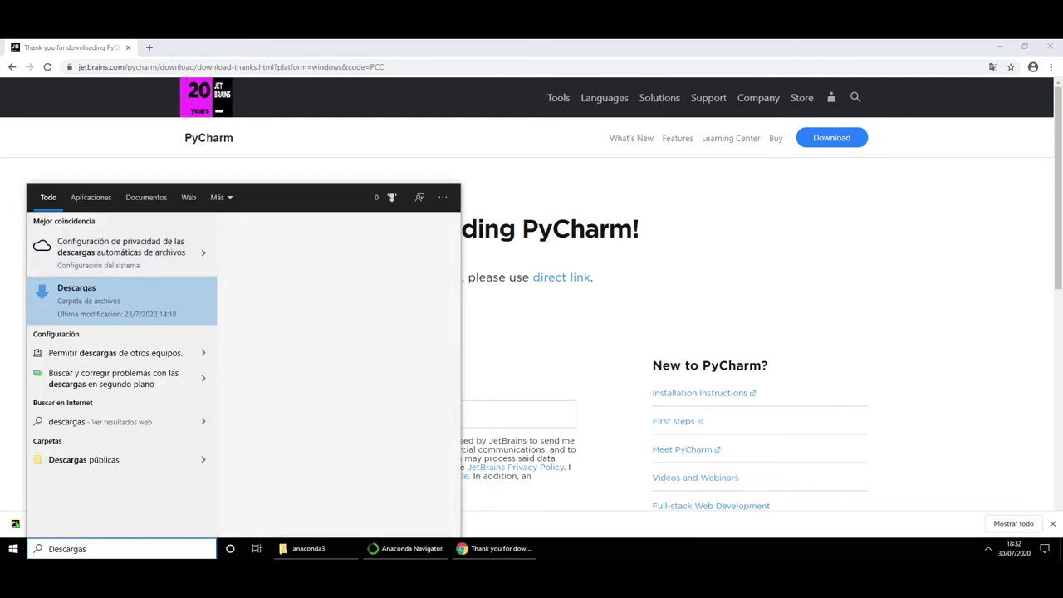
key("Return")
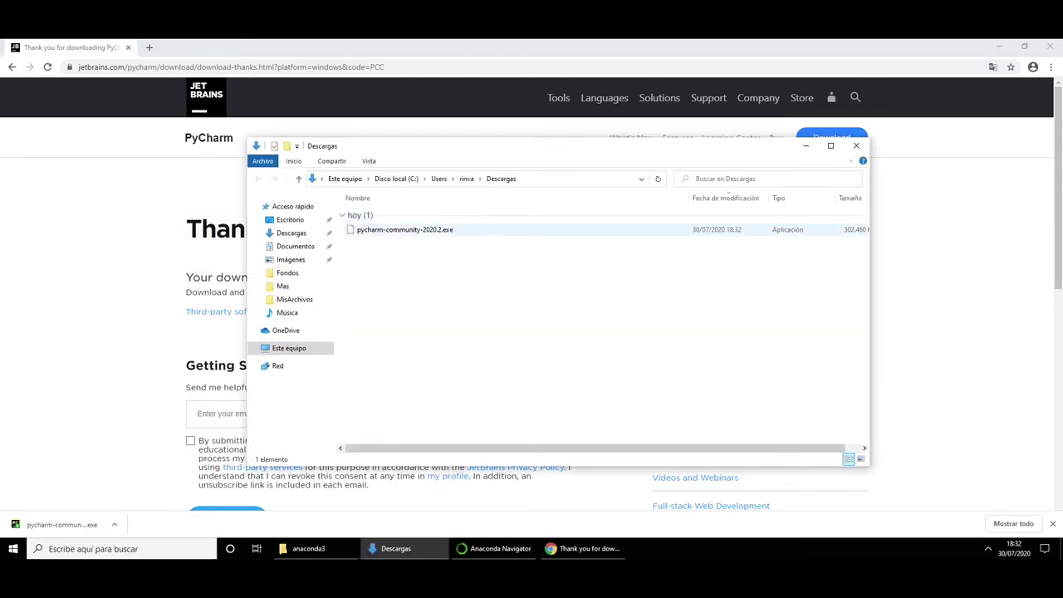
double_click(404, 229)
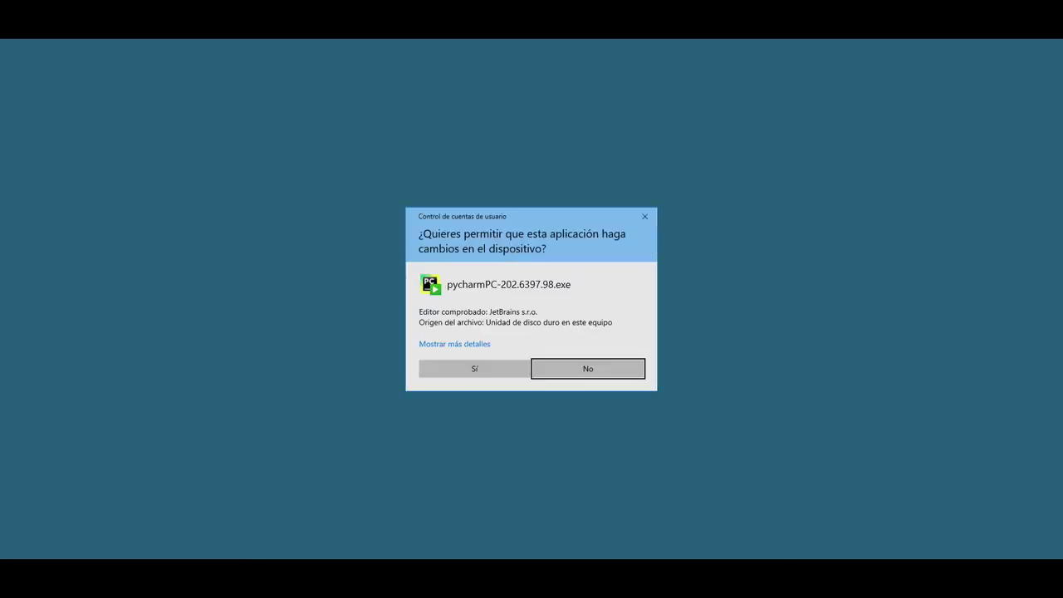
left_click(474, 368)
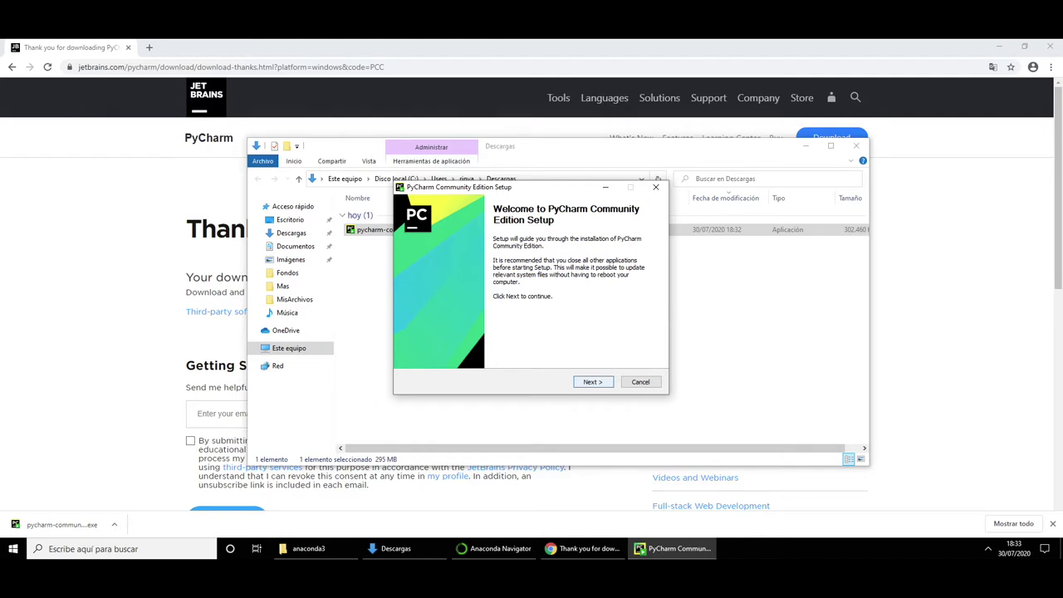
Step: Install PyCharm in the default folder with a 64-bit desktop shortcut, the .py association and the JetBrains Start menu folder
key("Return")
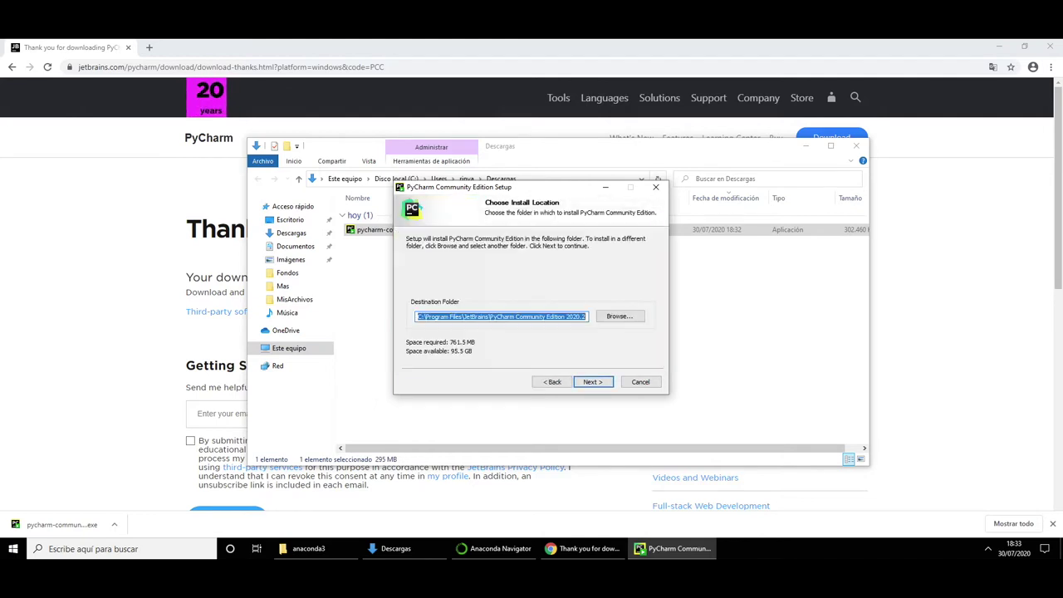
left_click(564, 316)
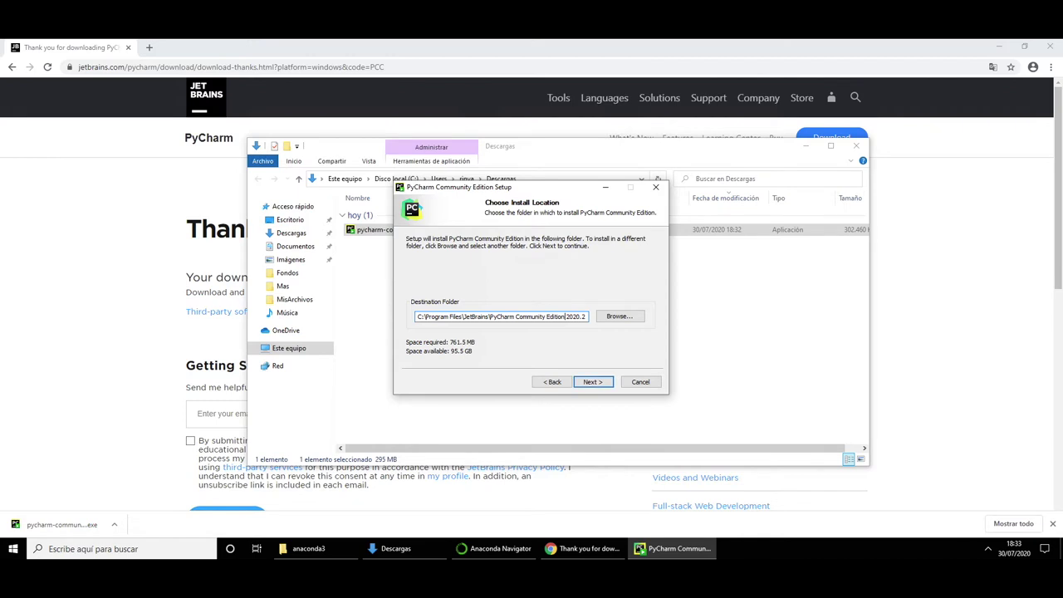
left_click(592, 382)
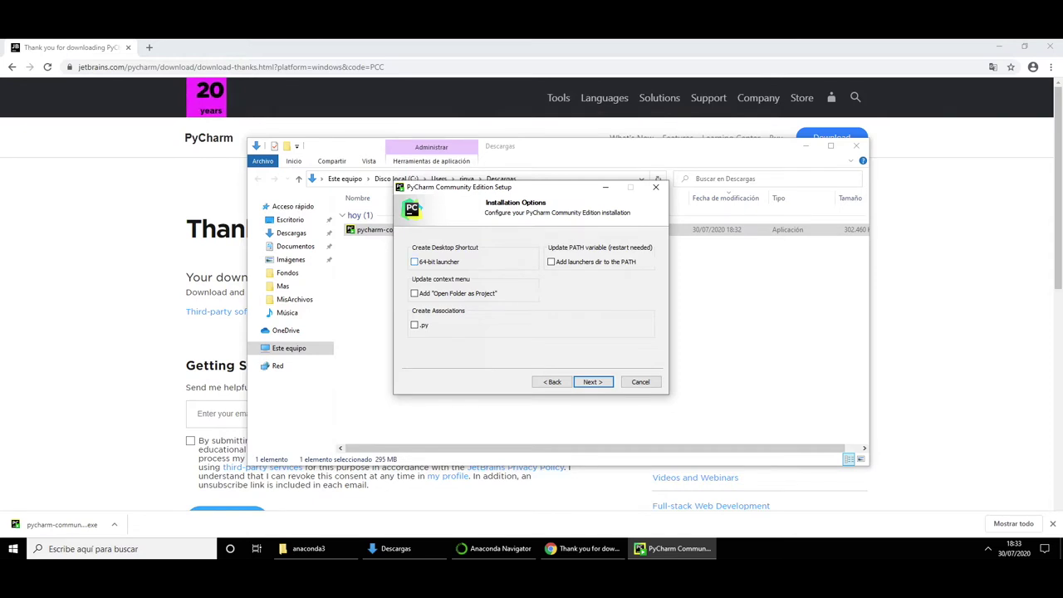
left_click(414, 261)
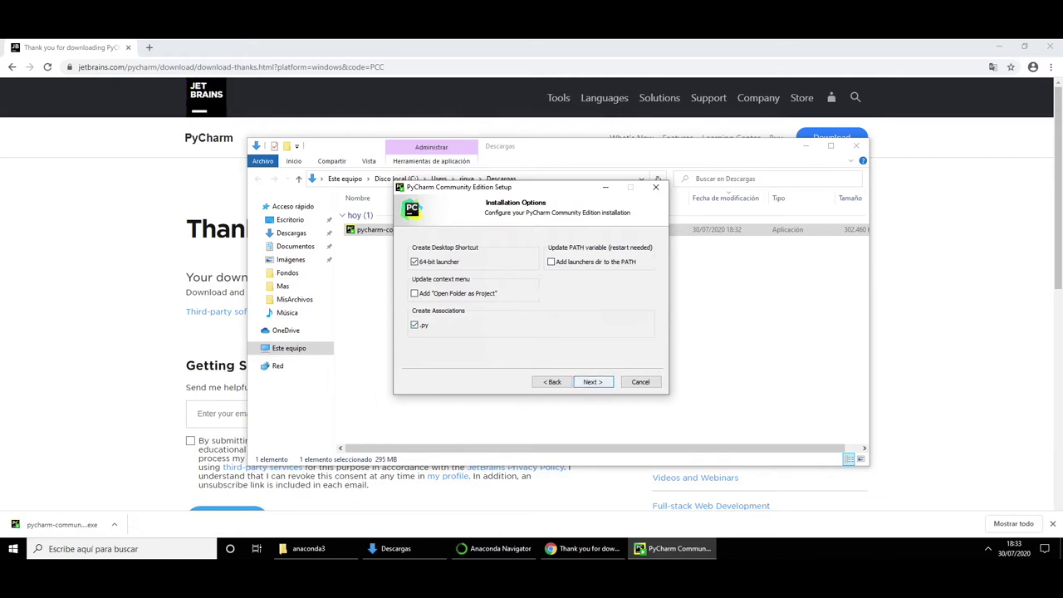
key("Return")
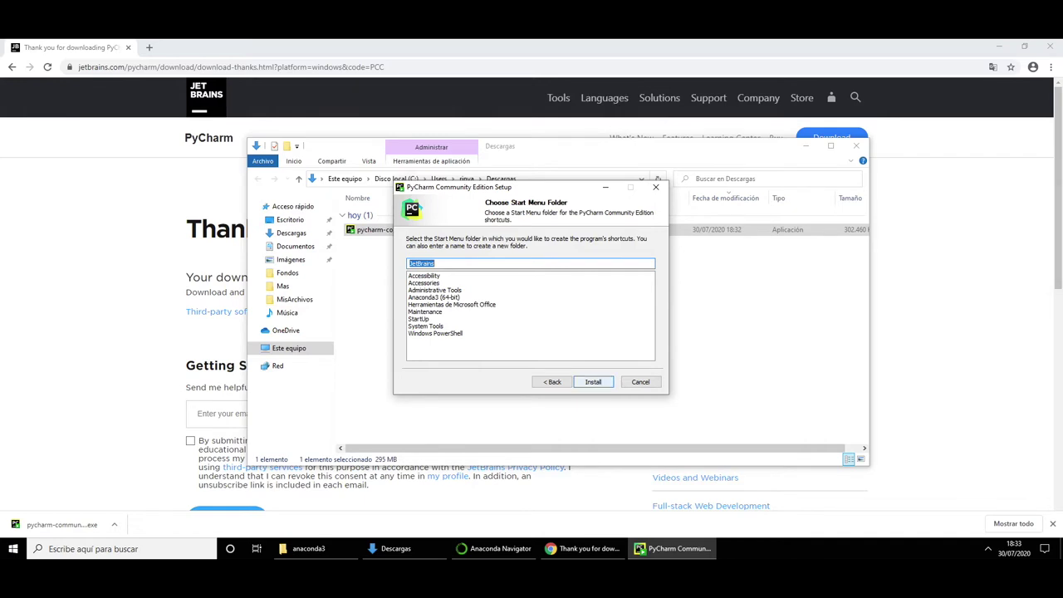
key("Return")
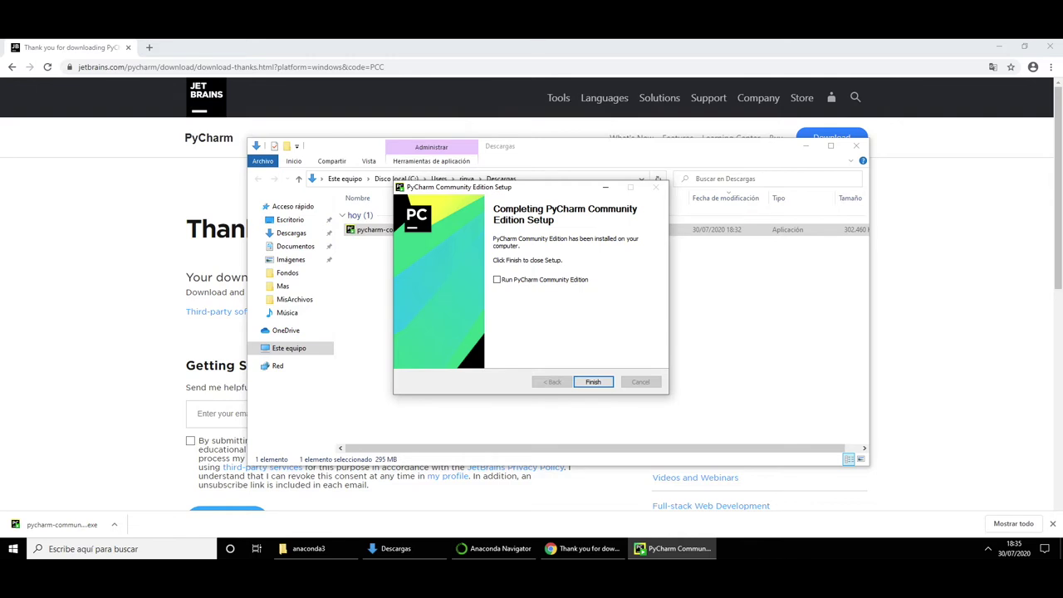
Step: Launch PyCharm Community Edition from the desktop and decline sending anonymous usage statistics
key("super+Home")
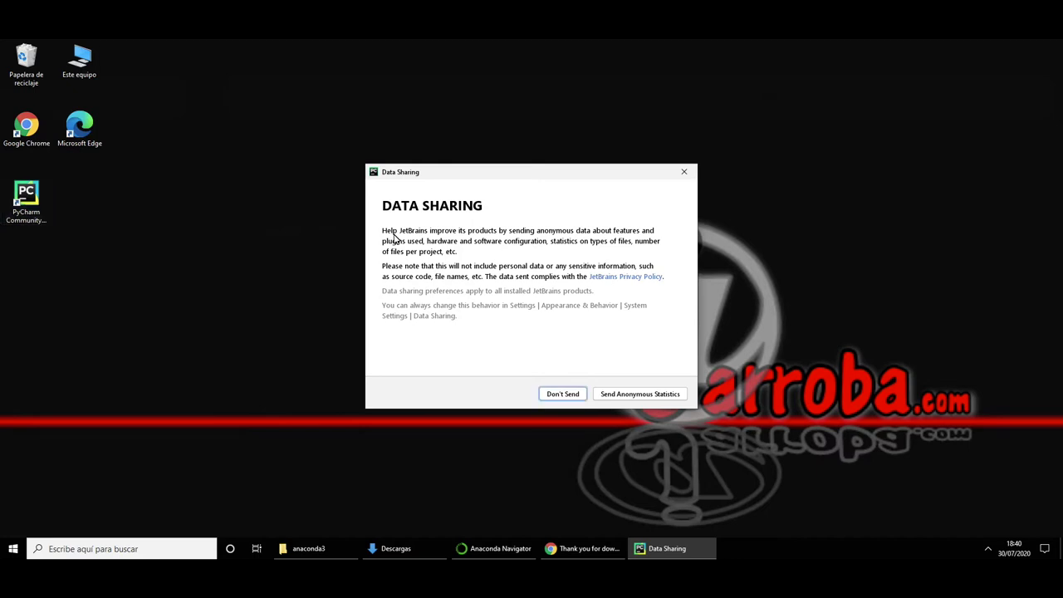
key("Return")
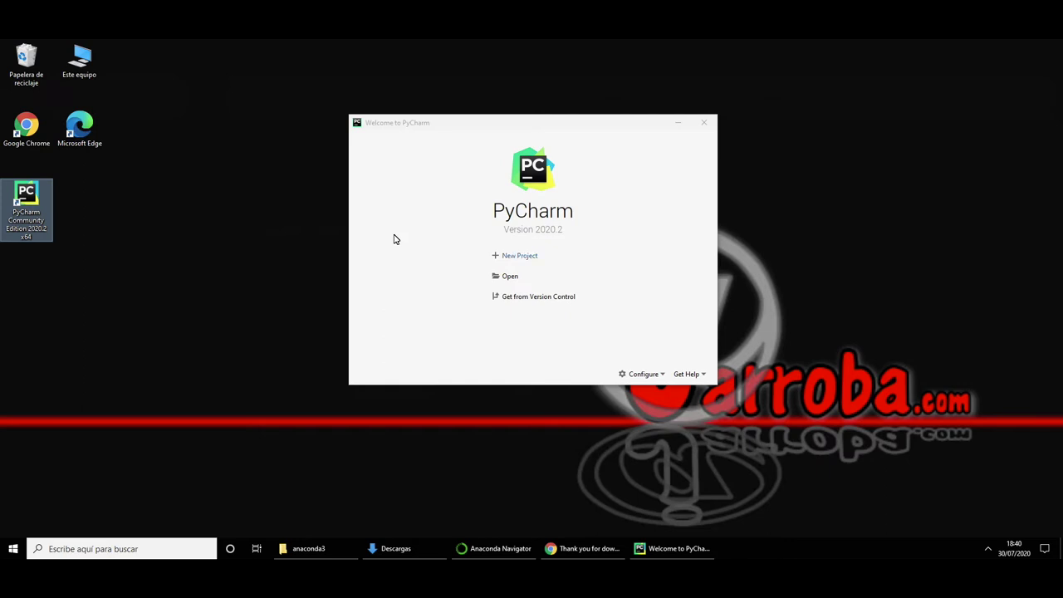
Step: Start a new project and set its folder name to miPrimerProyectoPython inside PycharmProjects
key("Return")
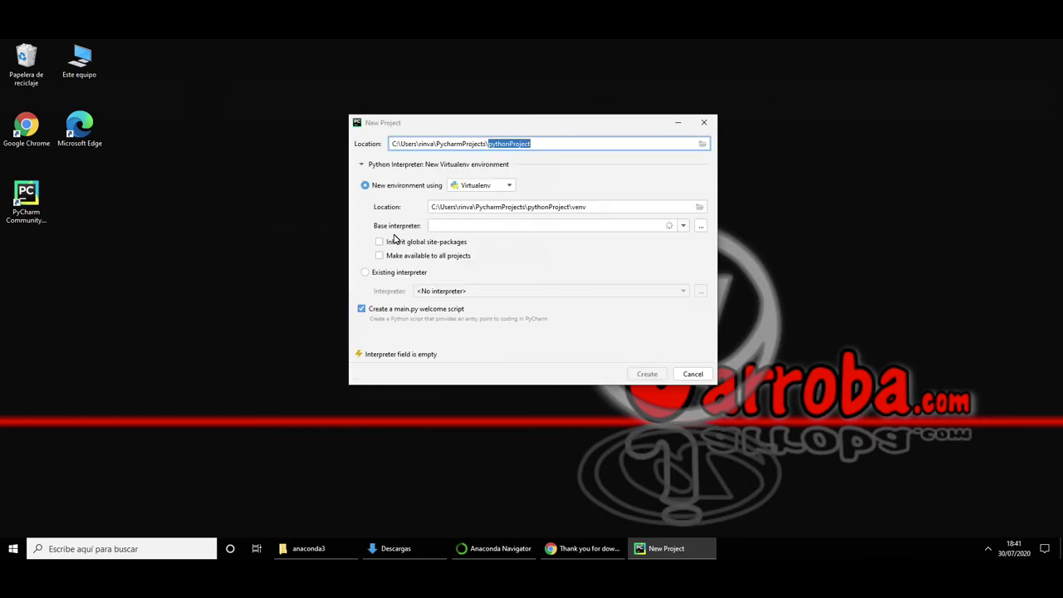
key("ctrl+a")
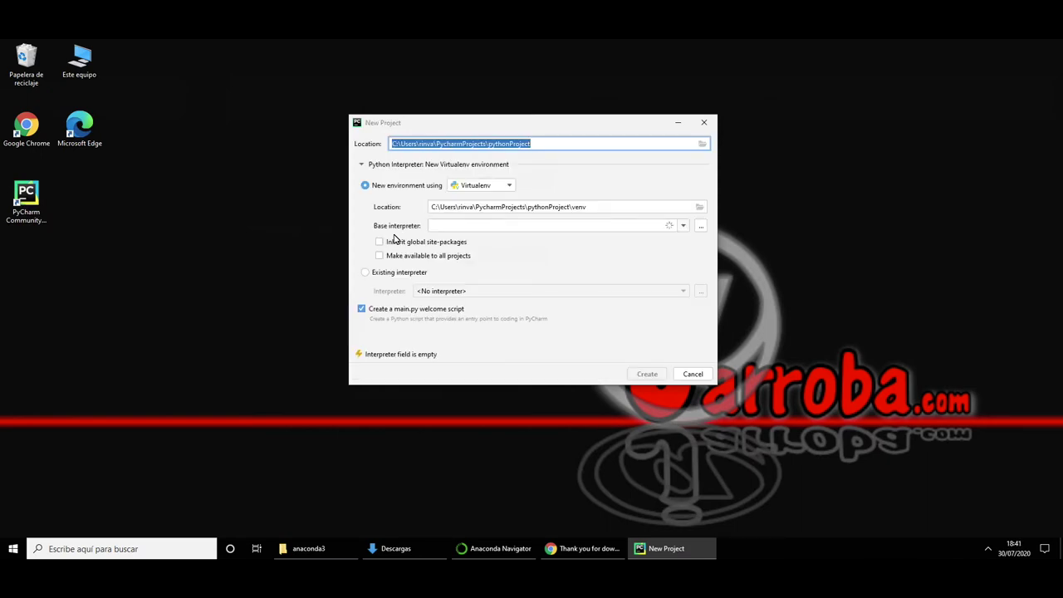
key("End")
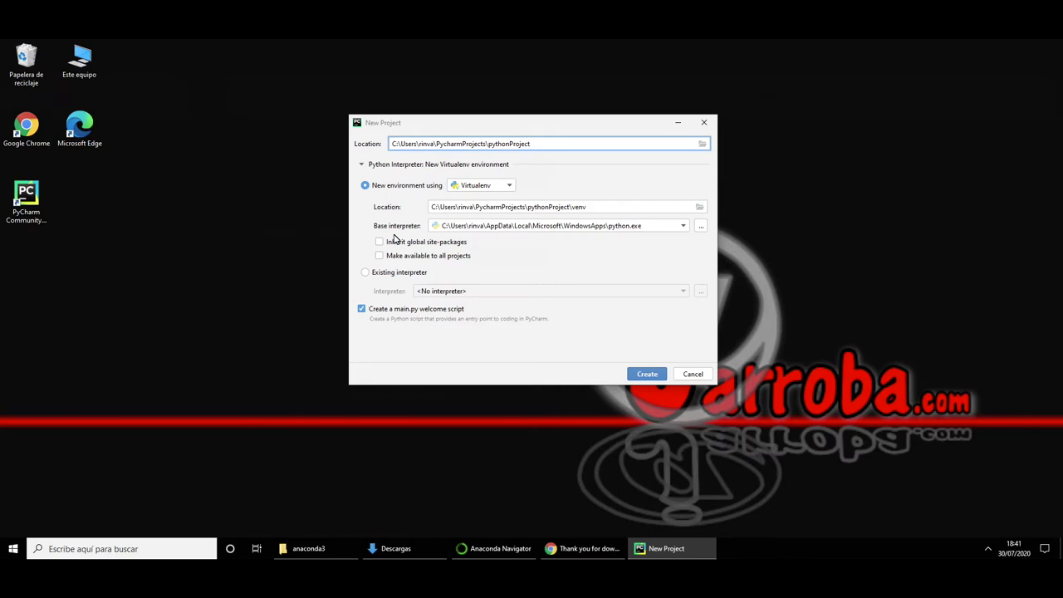
key("shift+Left")
key("shift+Left")
key("shift+Left")
key("shift+Left")
key("shift+Left")
key("shift+Left")
key("shift+Left")
key("shift+Left")
key("shift+Left")
key("shift+Left")
key("shift+Left")
key("shift+Left")
key("shift+Left")
type("miPrimerProyectooo")
key("BackSpace")
key("BackSpace")
type("Python")
key("shift+Left")
key("shift+Left")
key("shift+Left")
key("shift+Left")
key("shift+Left")
key("shift+Left")
key("shift+Left")
key("shift+Left")
key("shift+Left")
key("shift+Left")
key("shift+Left")
key("shift+Left")
key("shift+Left")
key("shift+Left")
key("shift+Left")
key("Left")
Step: Compare the Virtualenv, Pipenv and Conda options and choose Conda for the project's new environment
key("alt+Down")
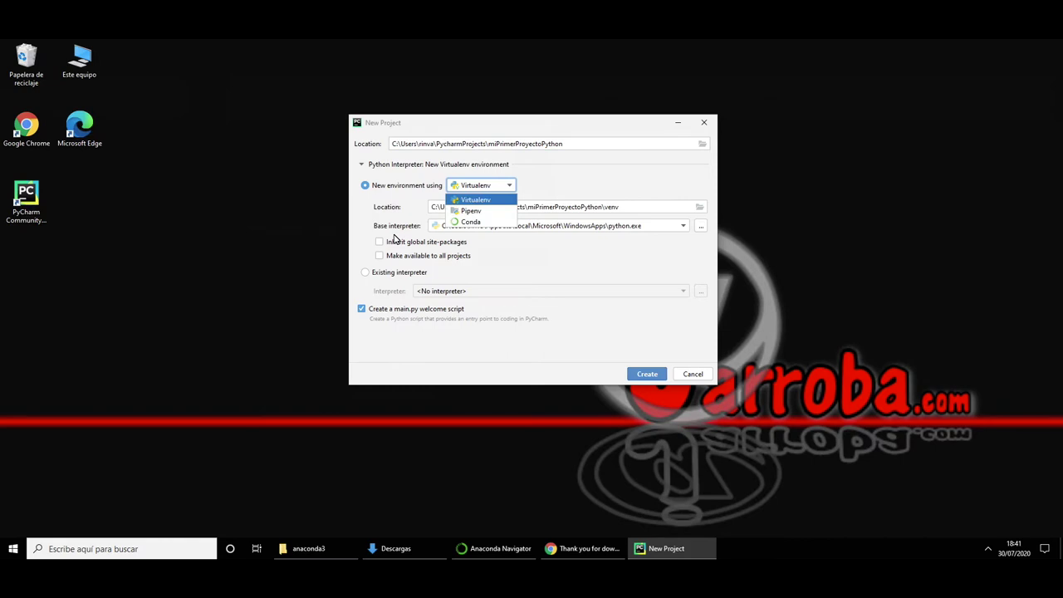
key("Down")
key("Down")
key("Up")
key("Up")
key("Down")
key("Down")
key("Up")
key("Up")
key("Down")
key("Down")
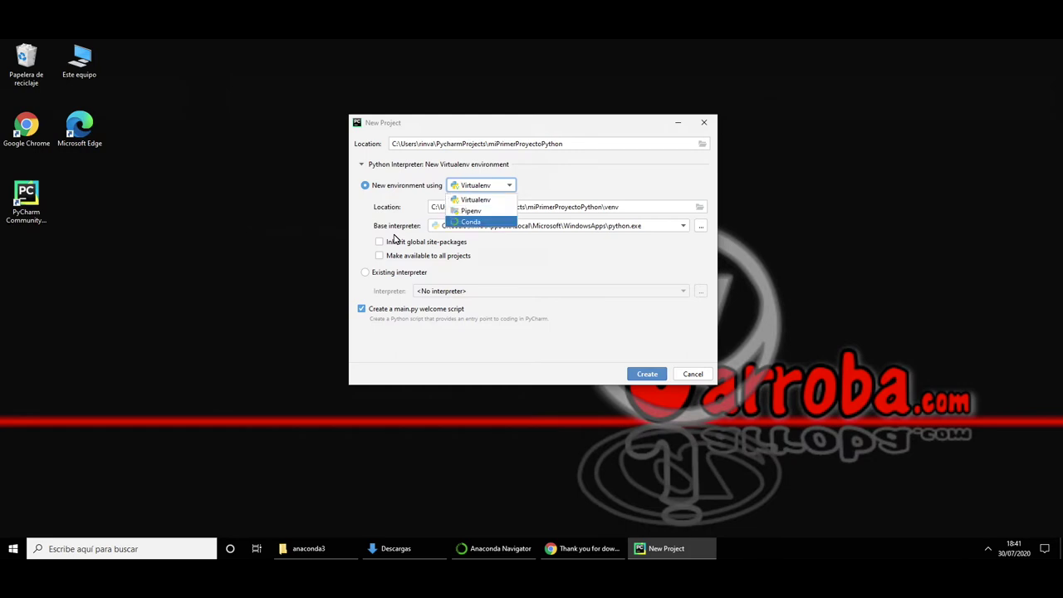
key("Up")
key("Up")
key("Down")
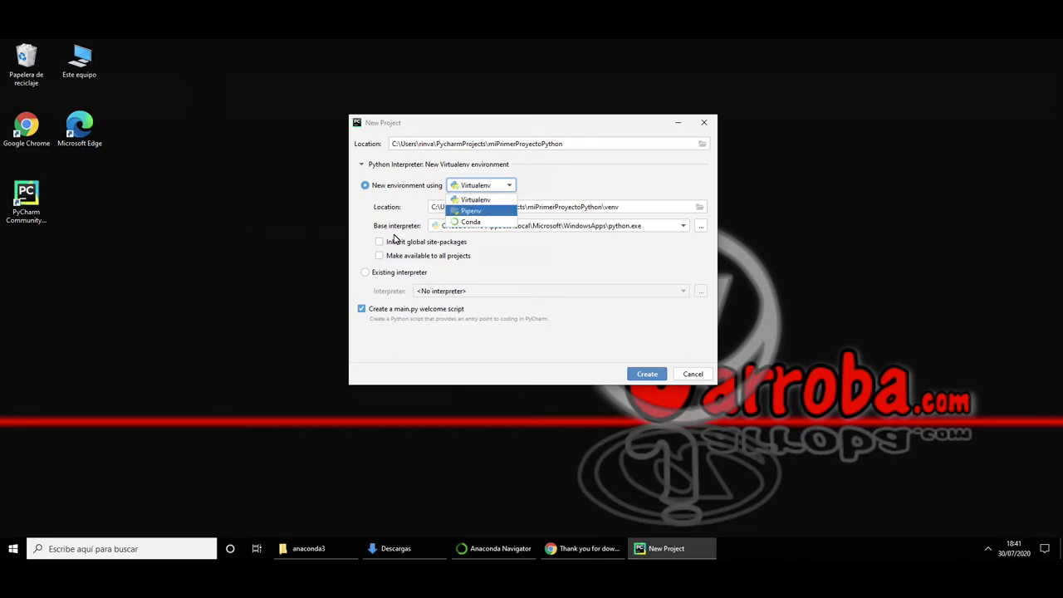
key("Down")
key("Up")
key("Up")
key("Down")
key("Down")
key("Up")
key("Up")
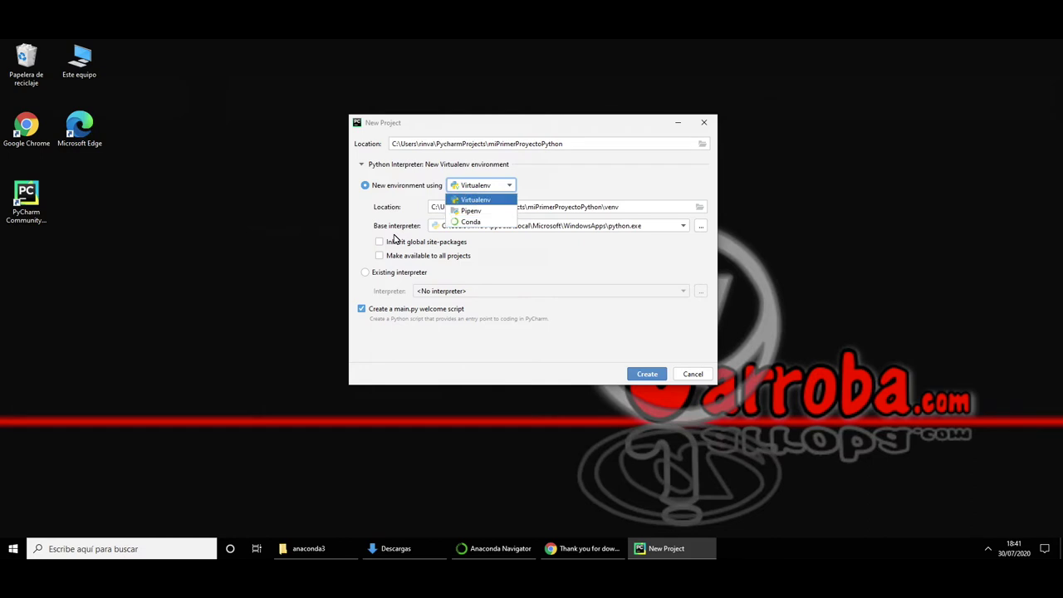
key("Down")
key("Down")
key("Up")
key("Up")
key("Down")
key("Up")
key("Down")
key("Down")
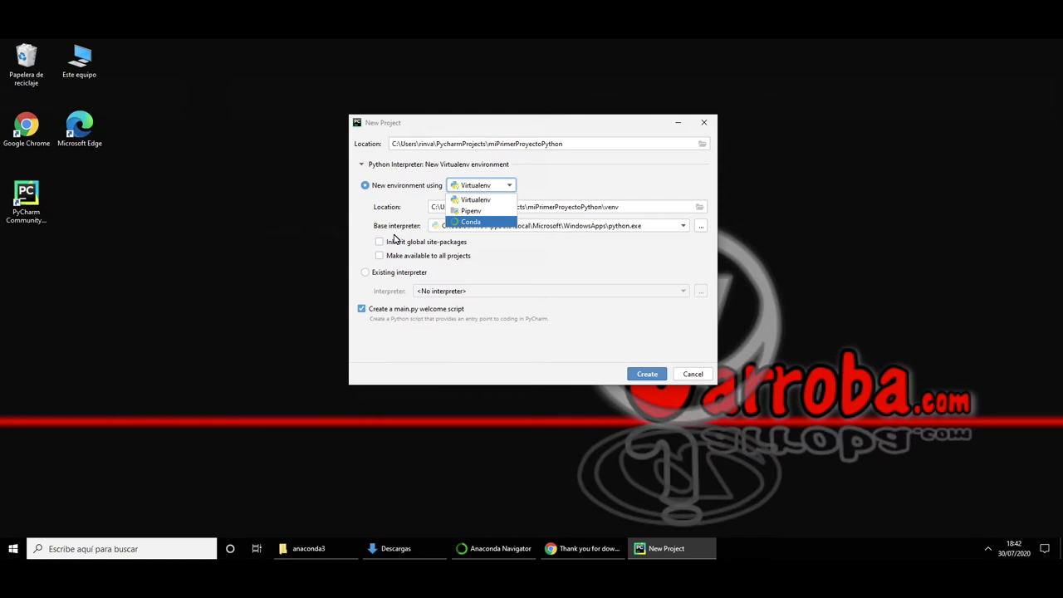
key("Return")
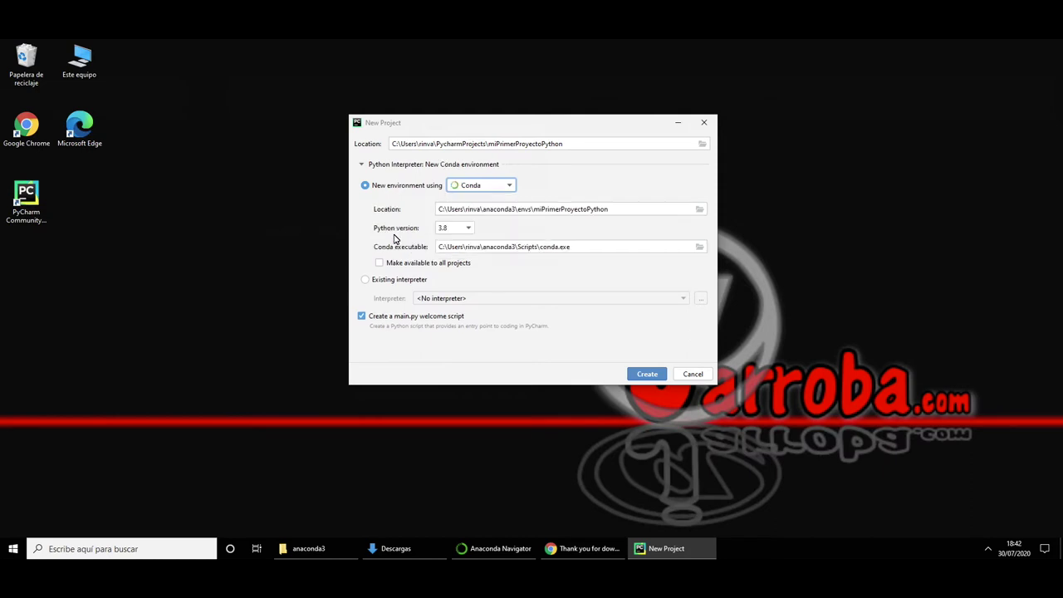
Step: Examine the Conda environment's location path, including its anaconda3 and envs folders
key("Tab")
key("shift+Right")
key("shift+Right")
key("shift+Right")
key("shift+Right")
key("shift+Right")
key("shift+Right")
key("shift+Right")
key("shift+Right")
key("shift+Right")
key("shift+Right")
key("shift+Right")
key("shift+Right")
key("shift+Right")
key("shift+Right")
key("shift+Right")
key("shift+Right")
key("shift+Right")
key("shift+Right")
key("shift+Right")
key("shift+Right")
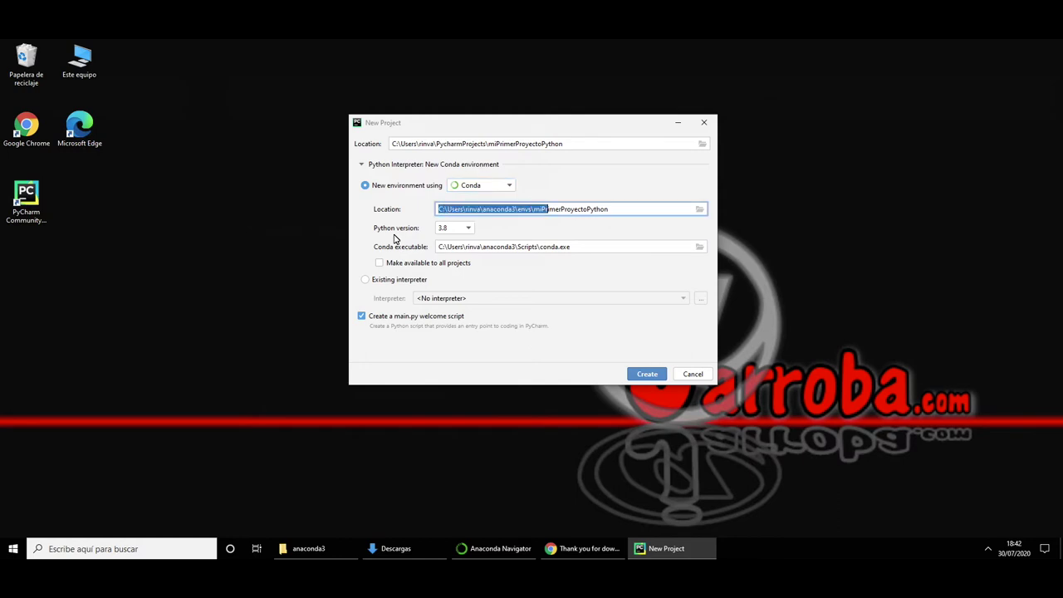
key("shift+Right")
key("shift+Right")
key("shift+Right")
key("shift+Right")
key("shift+Right")
key("shift+Right")
key("shift+Right")
key("shift+Right")
key("shift+Right")
key("shift+Left")
key("shift+Left")
key("shift+Left")
key("shift+Left")
key("shift+Left")
key("shift+Left")
key("shift+Left")
key("shift+Left")
key("shift+Left")
key("shift+Left")
key("shift+Left")
key("shift+Left")
key("shift+Left")
key("shift+Left")
key("Left")
key("Left")
key("Left")
key("Left")
key("Left")
key("Left")
key("Left")
key("Left")
key("Left")
key("Left")
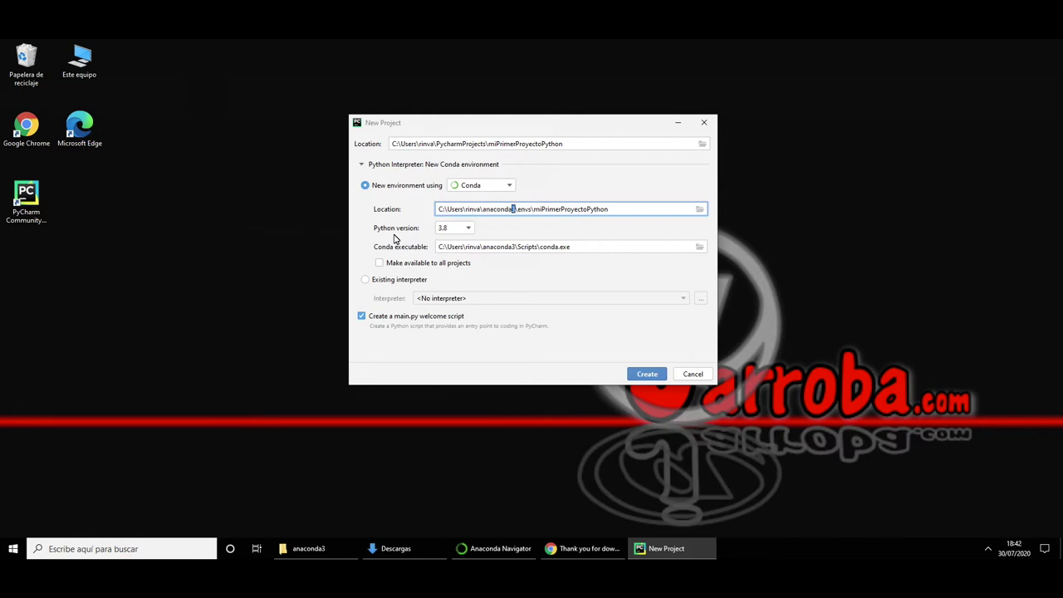
key("shift+Home")
Step: Switch through Anaconda Navigator to the anaconda3 folder in File Explorer to inspect the Anaconda installation
key("alt+Tab")
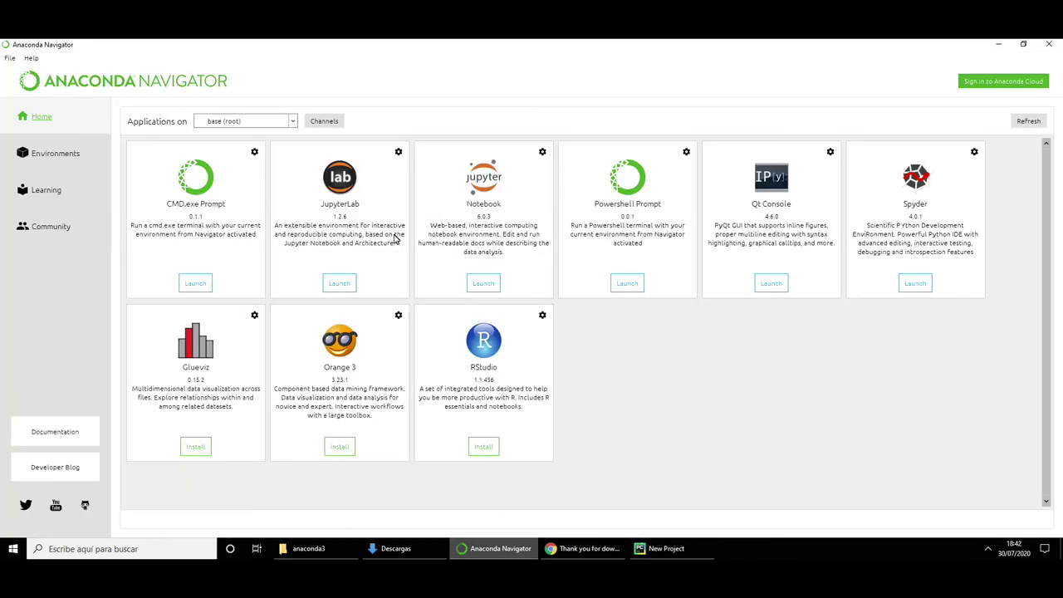
key("alt+Tab")
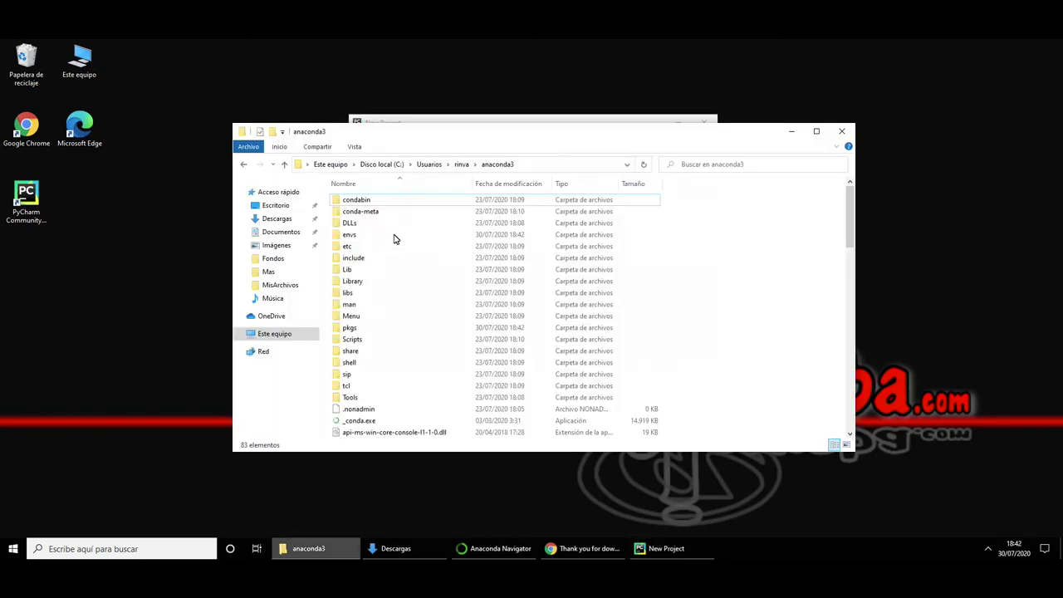
key("alt+Tab")
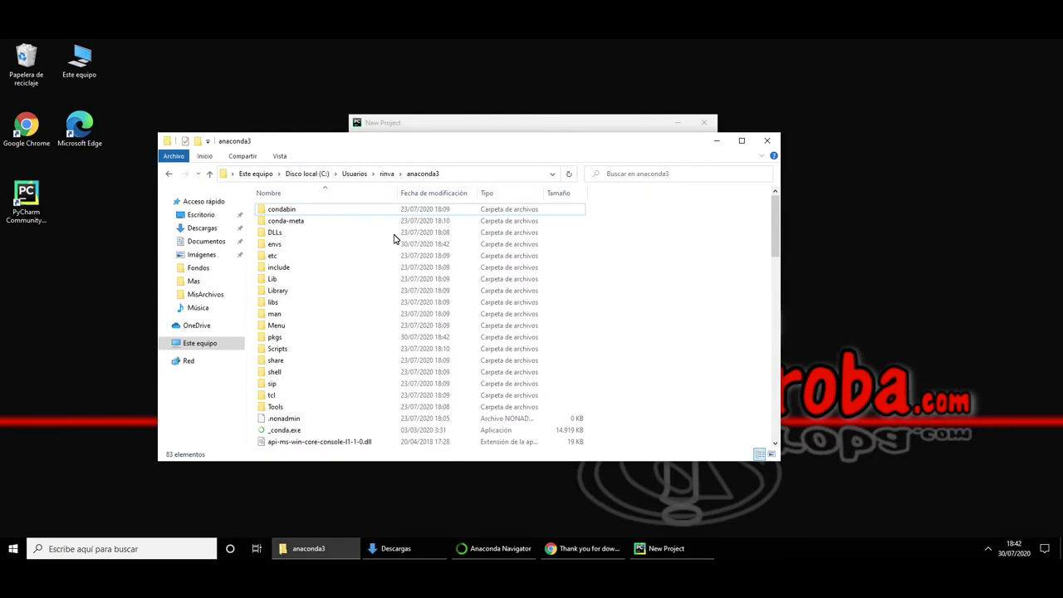
Step: Look inside the envs folder of anaconda3 in File Explorer, and return to the New Project window
double_click(394, 241)
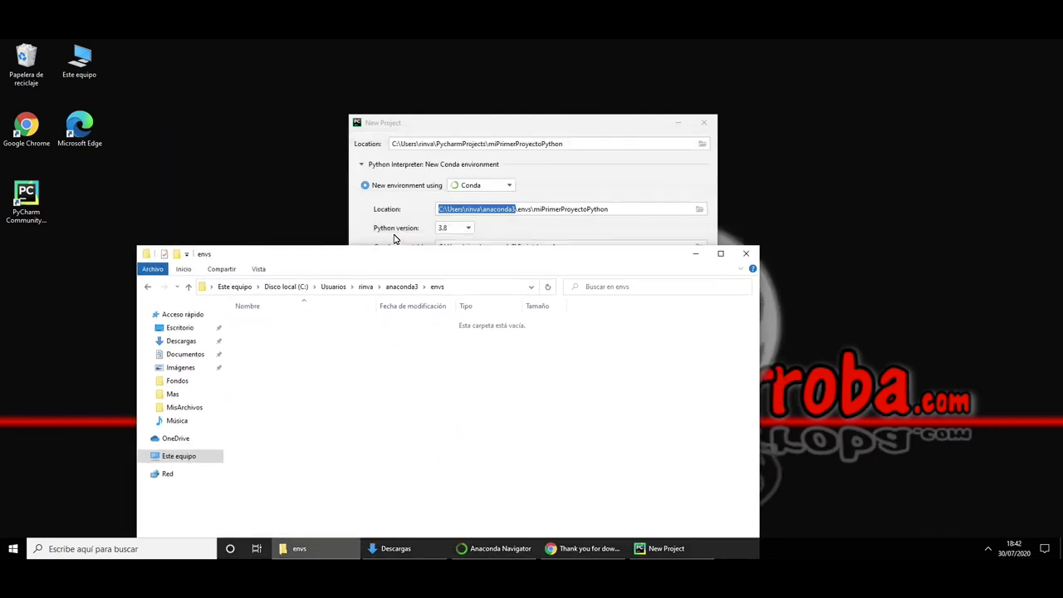
key("alt+Tab")
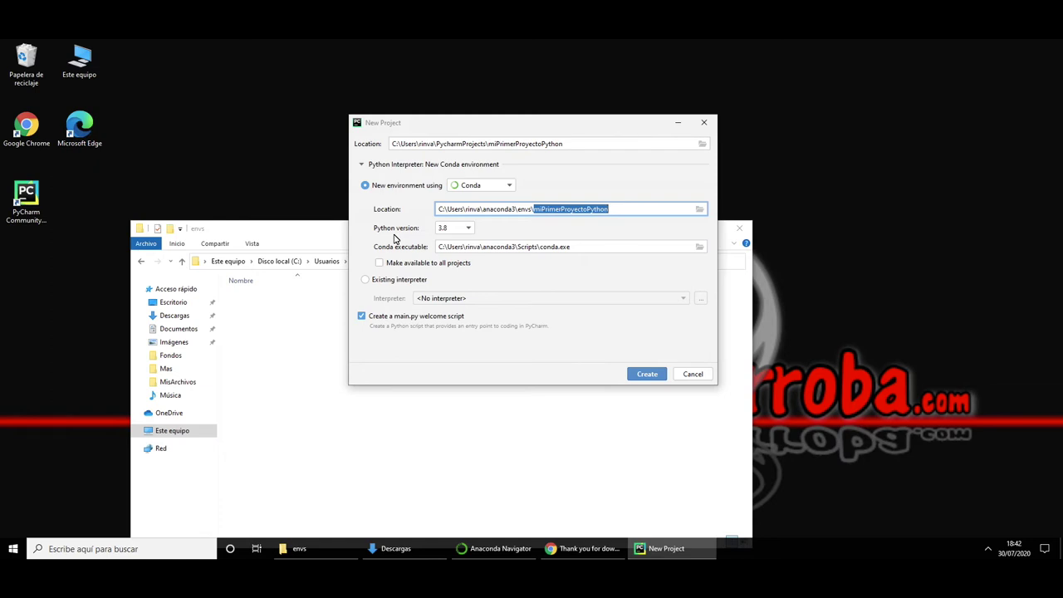
Step: Review the Python versions offered for the Conda environment and keep 3.8
key("Tab")
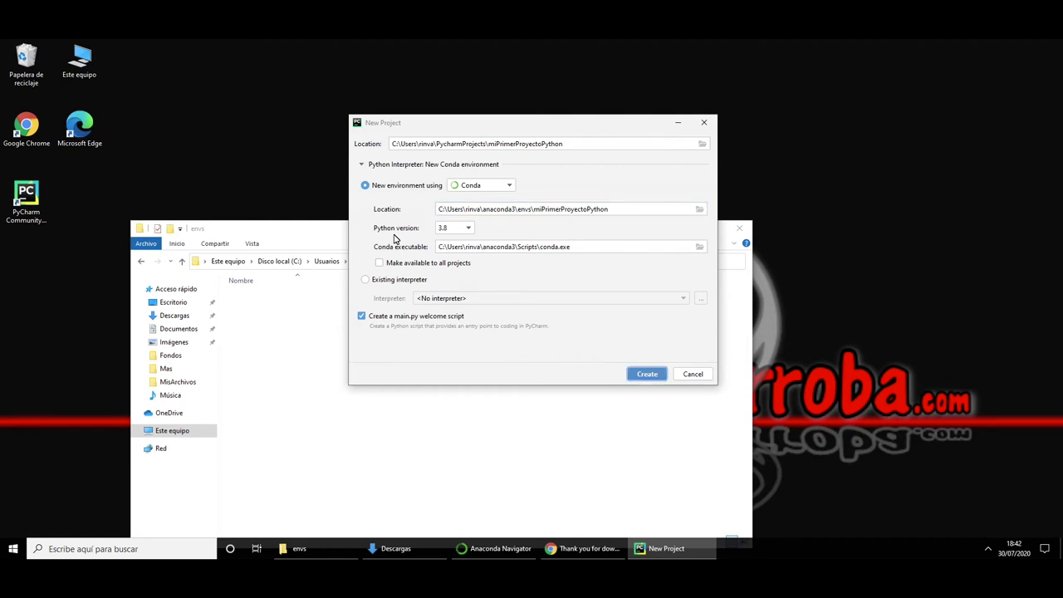
key("alt+Down")
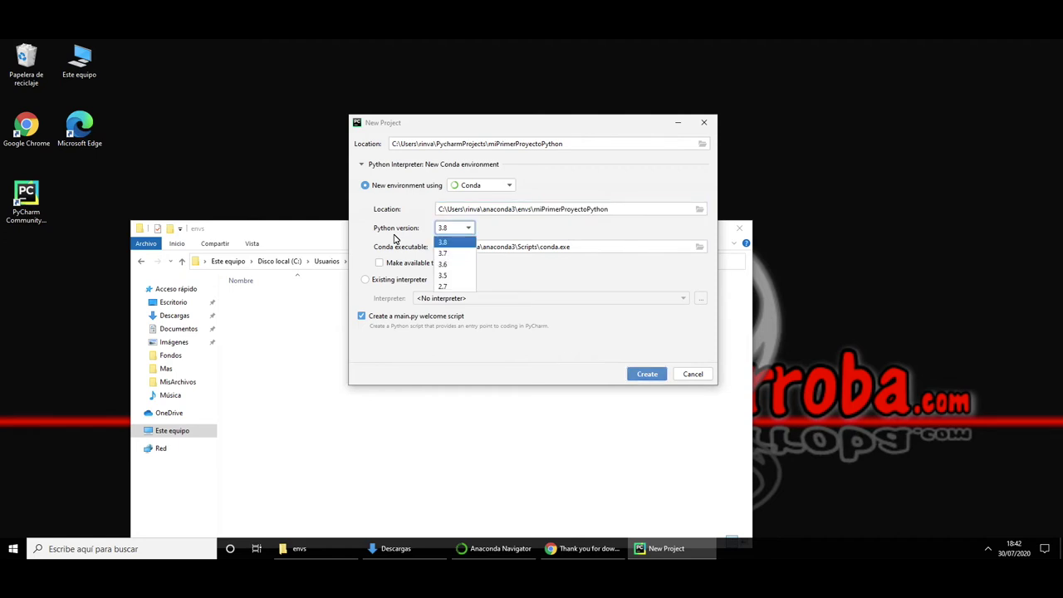
key("Down")
key("Down")
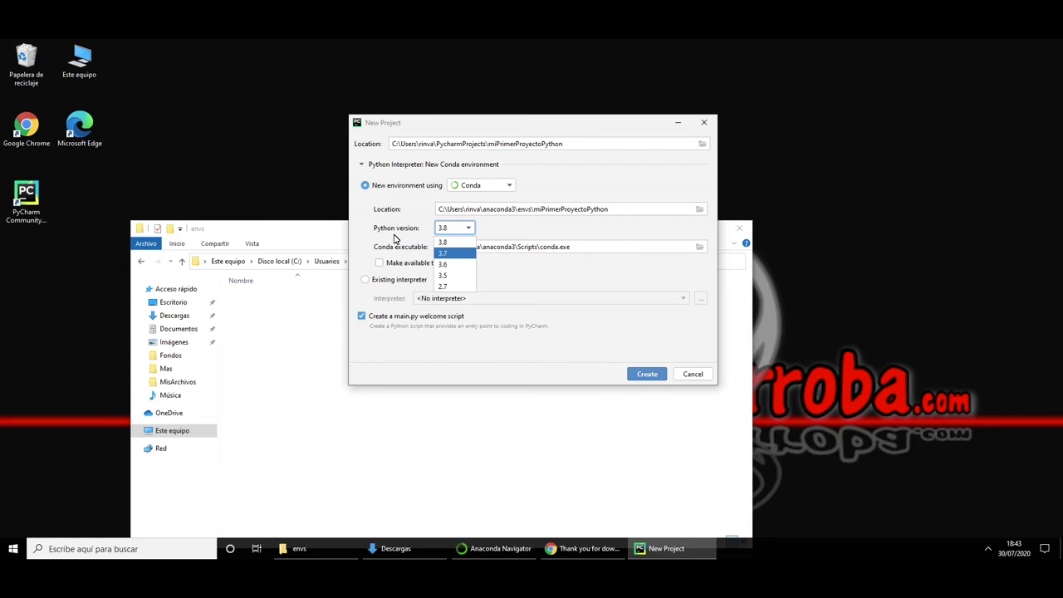
key("Escape")
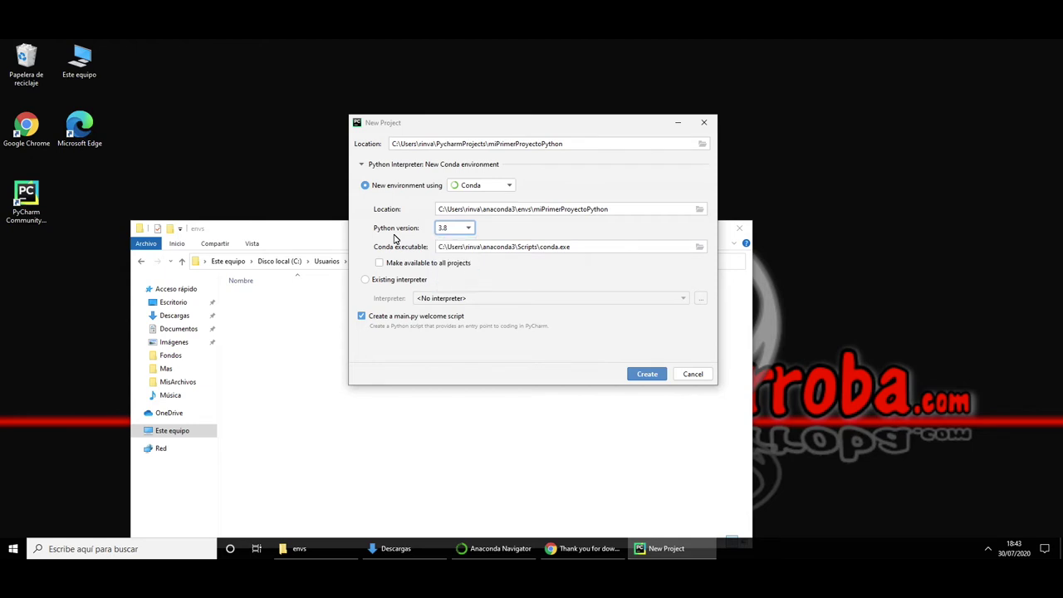
Step: Check the Conda executable path by locating conda.exe in the Scripts folder of anaconda3 in File Explorer
key("Tab")
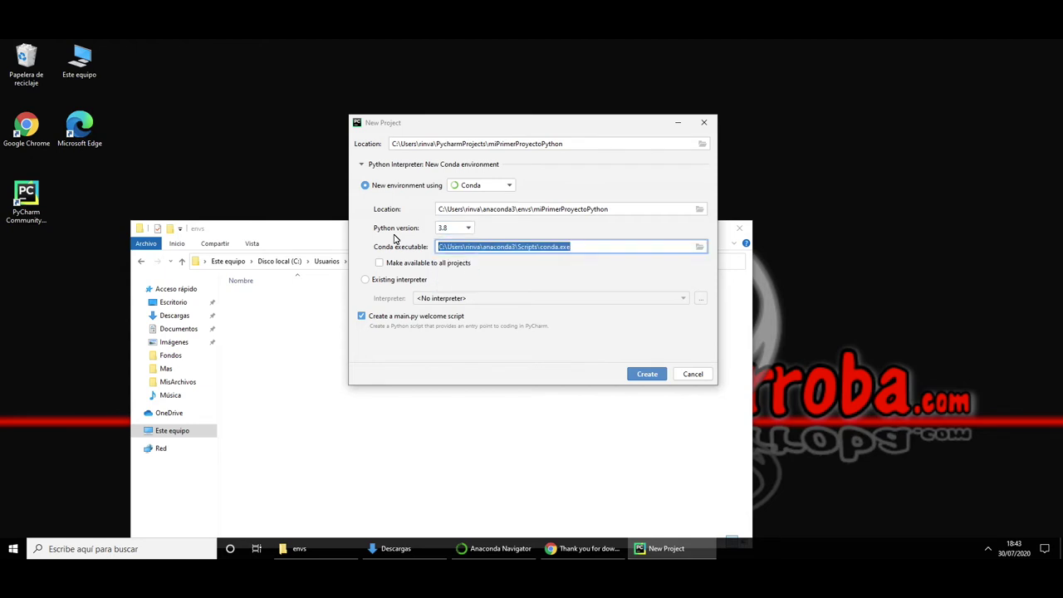
key("alt+Tab")
key("alt+Up")
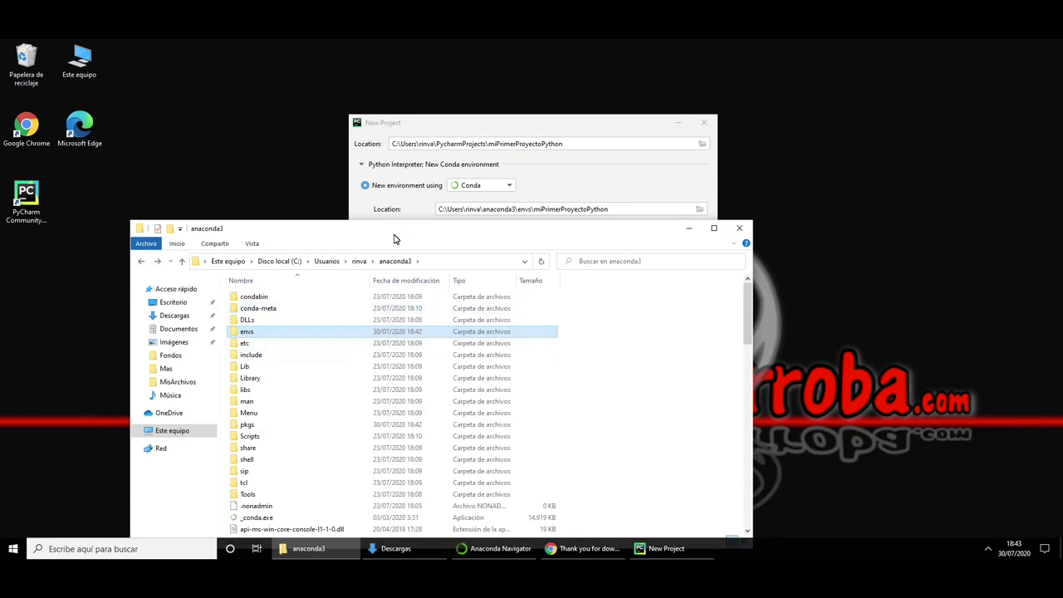
key("s")
key("Return")
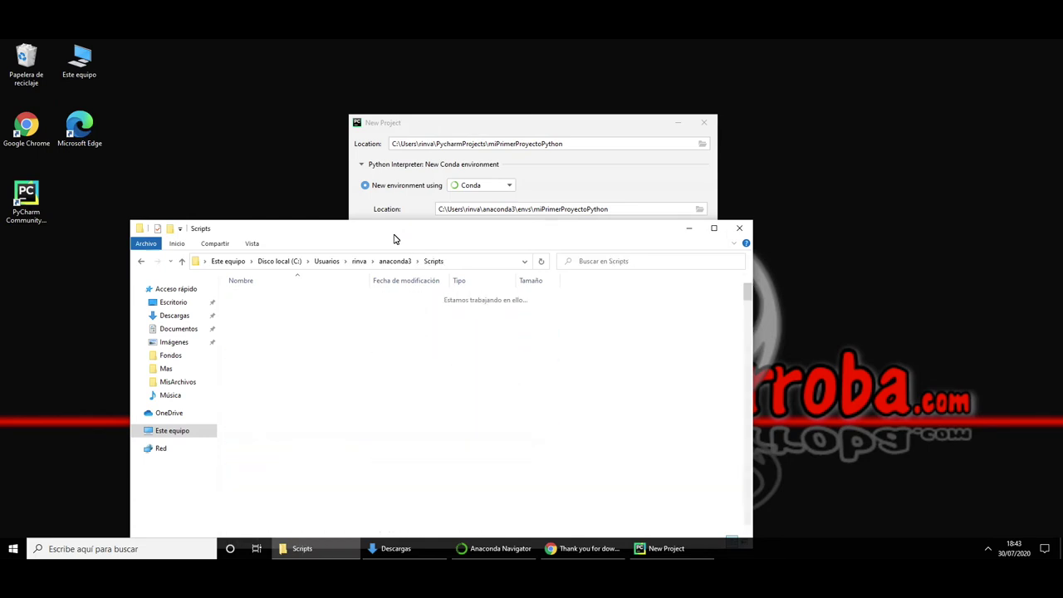
left_click_drag(394, 228, 381, 189)
scroll(274, 455, "down", 5)
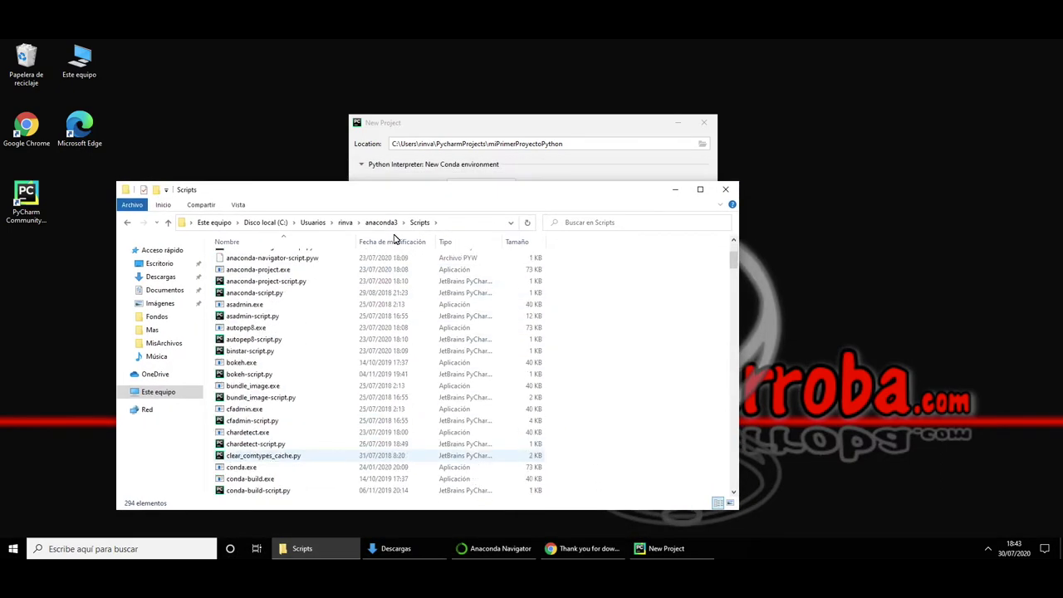
scroll(395, 239, "down", 1)
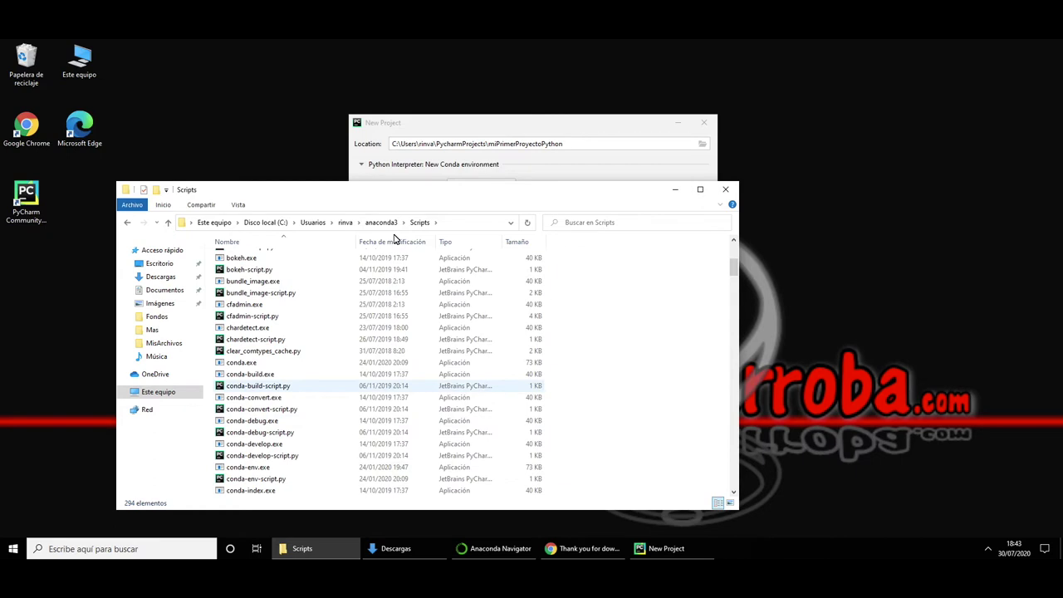
key("alt+Up")
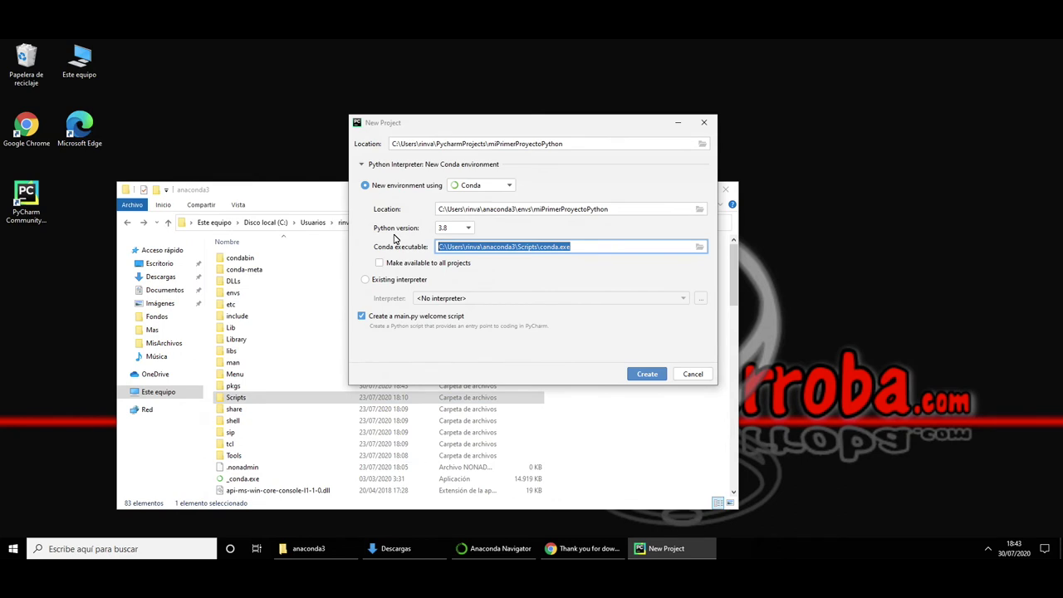
Step: Create the miPrimerProyectoPython project with its new Conda environment and the main.py welcome script
key("Return")
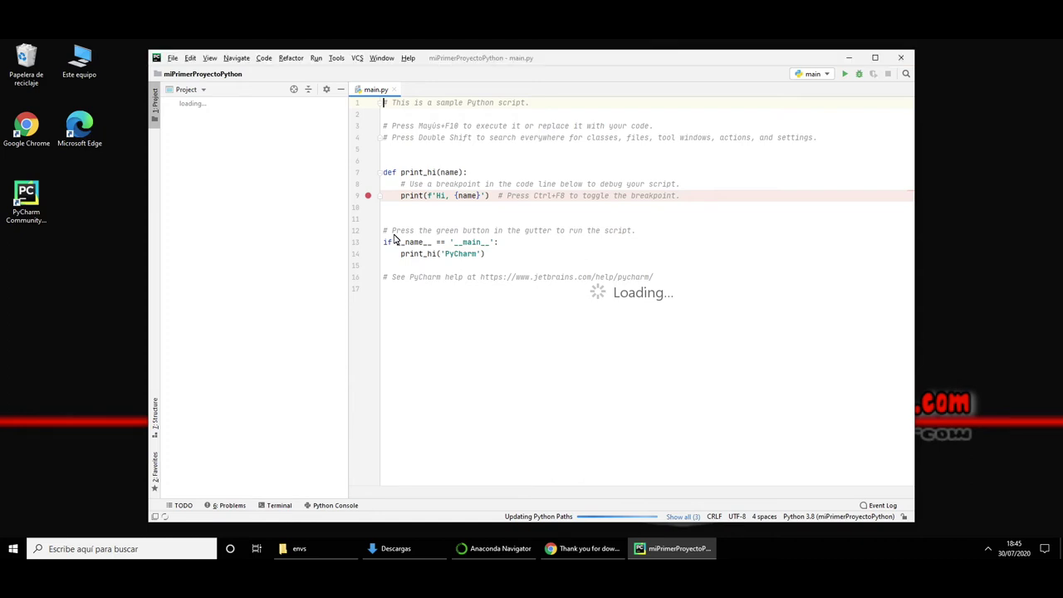
Step: Switch to File Explorer and inspect the contents of the miPrimerProyectoPython environment folder inside envs
left_click(295, 548)
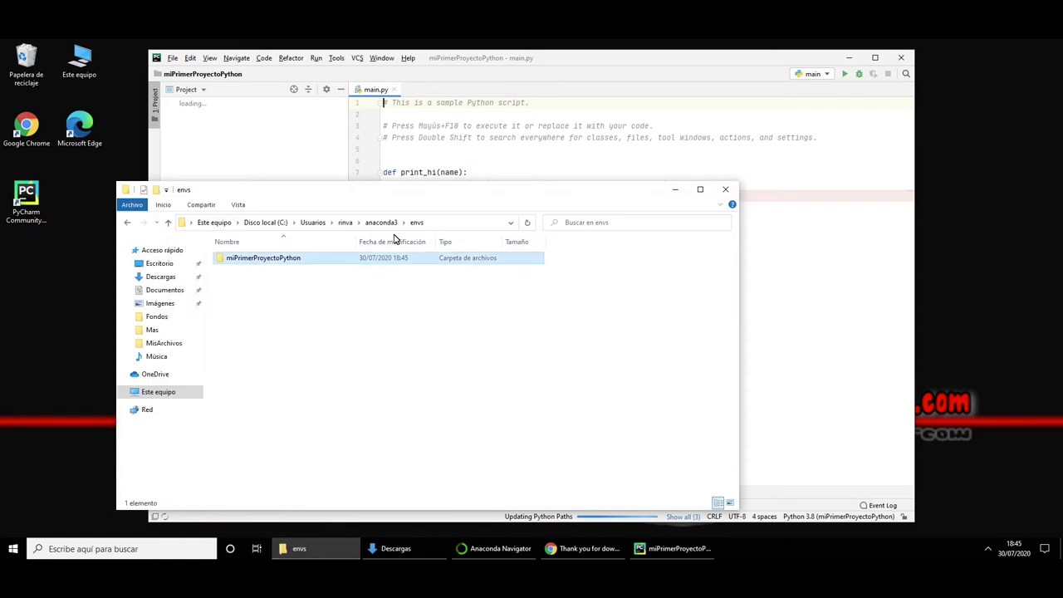
double_click(390, 258)
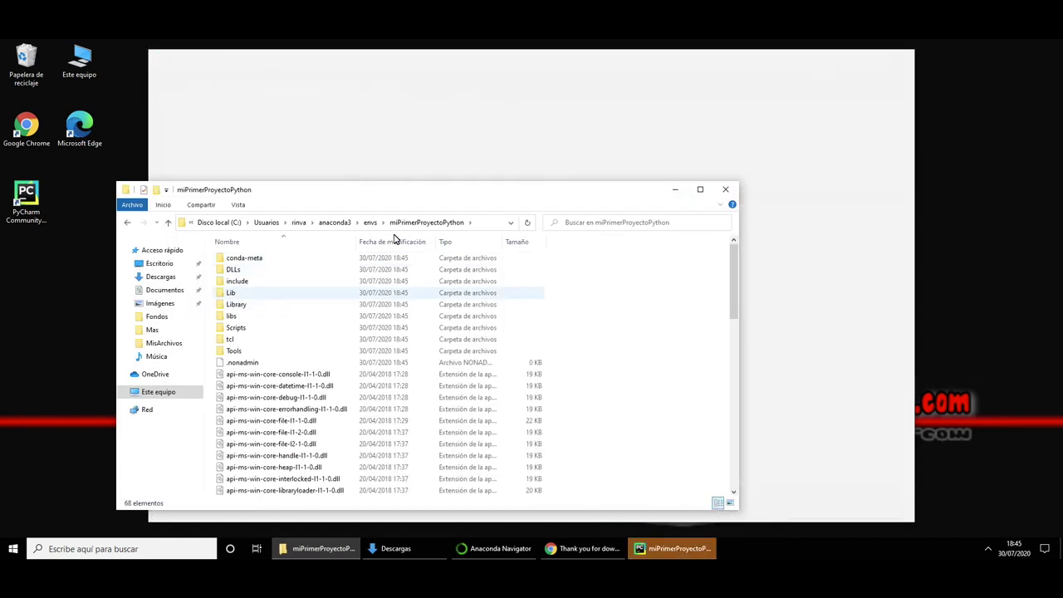
key("BackSpace")
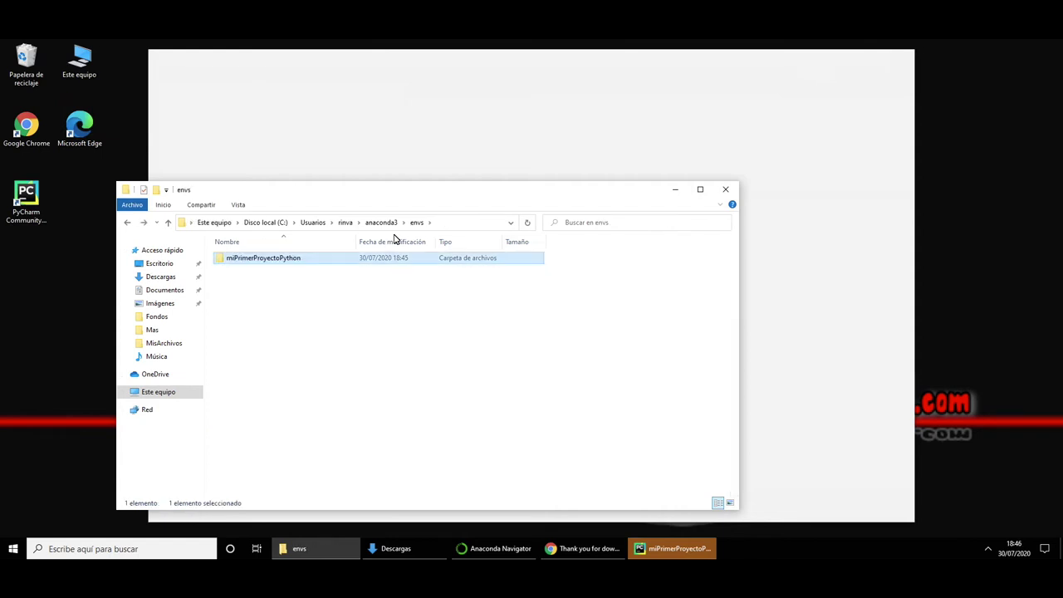